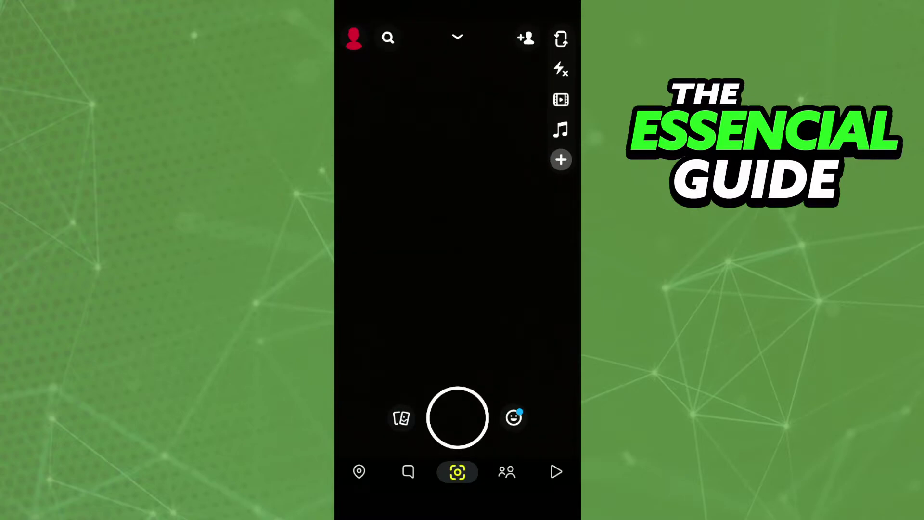
Switch from Snapchat to the Settings app through the recent apps view
{"action": "left_click", "coordinate": [519, 506]}
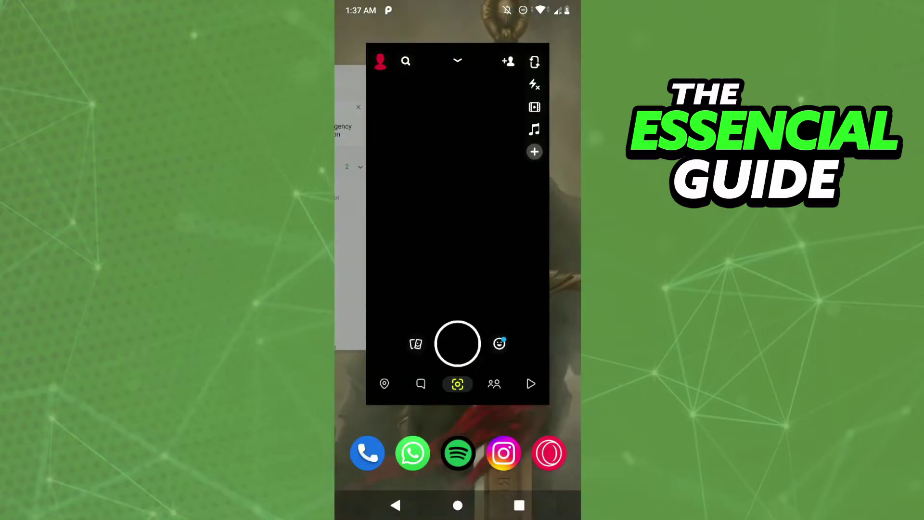
{"action": "left_click", "coordinate": [354, 209]}
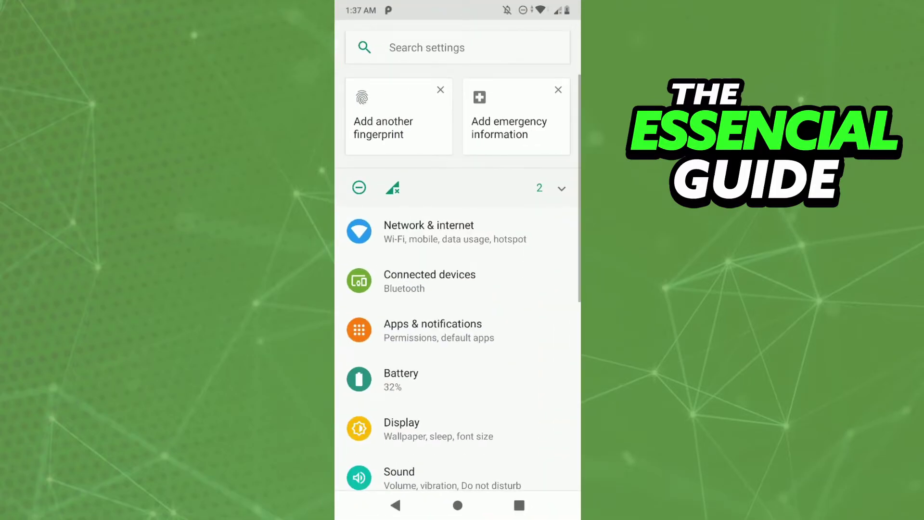
{"action": "scroll", "coordinate": [457, 324], "scroll_direction": "down", "scroll_amount": 2}
{"action": "scroll", "coordinate": [457, 289], "scroll_direction": "down", "scroll_amount": 5}
Go to System, then Date & time, where automatic date and time is off
{"action": "left_click", "coordinate": [448, 465]}
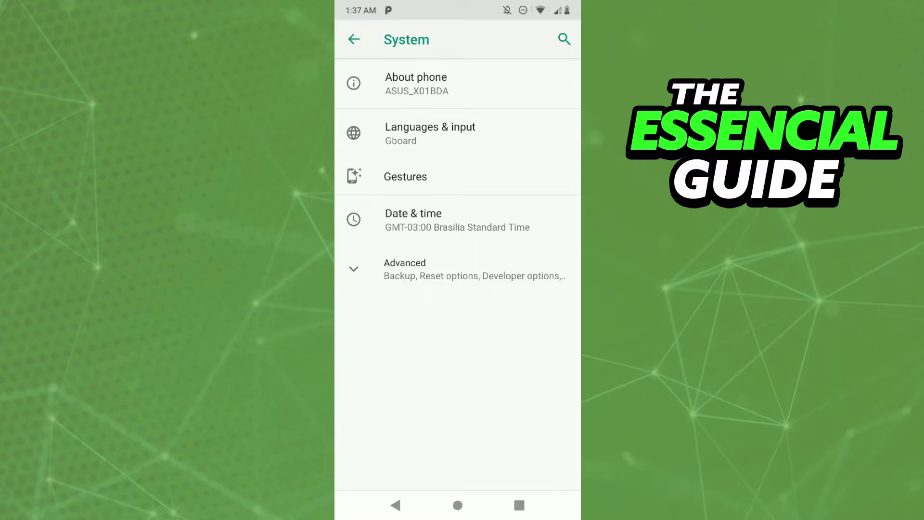
{"action": "left_click", "coordinate": [448, 219]}
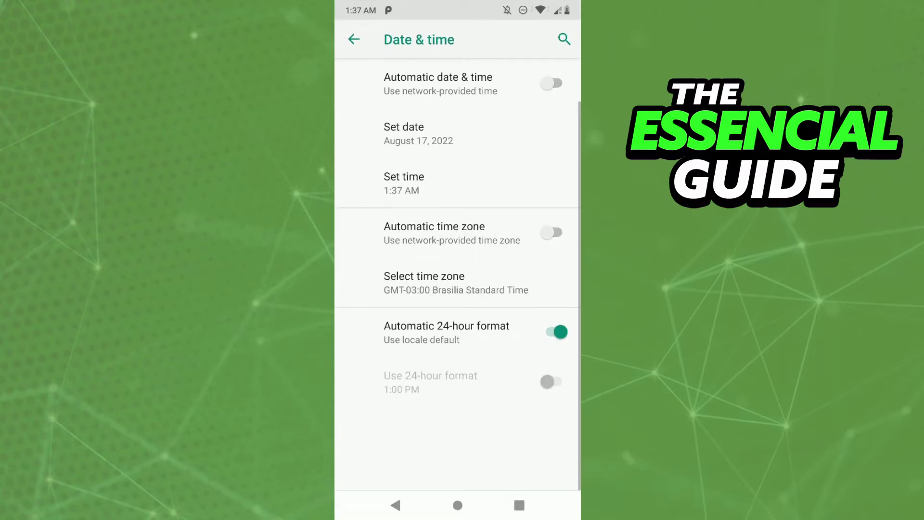